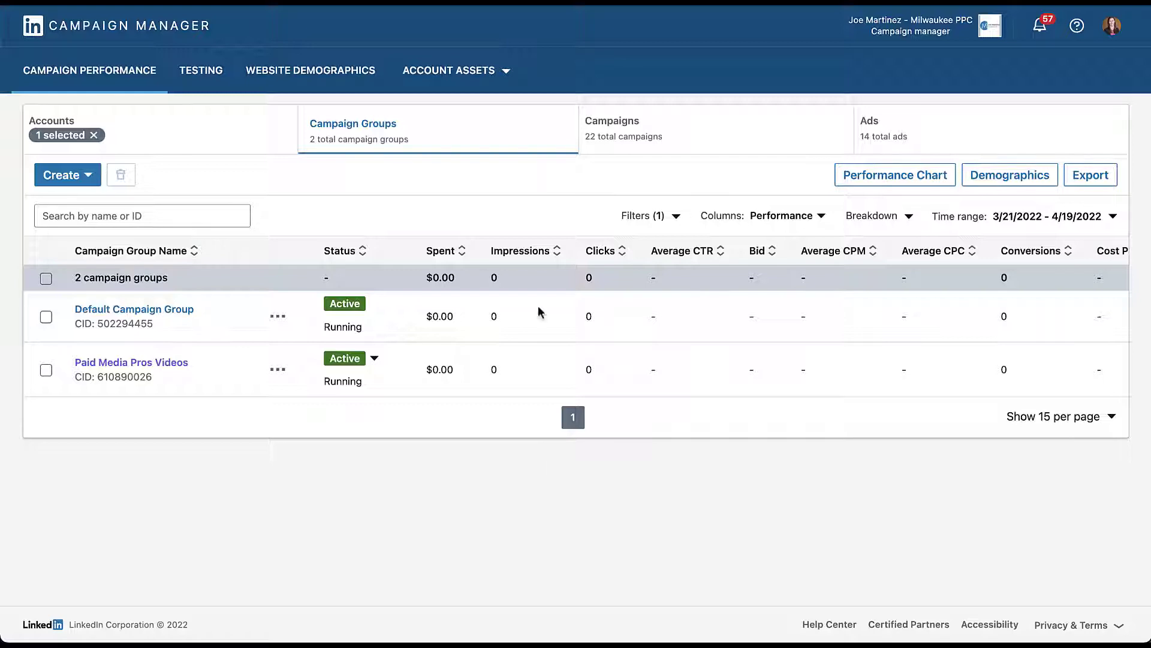
Step: Open Matched Audiences and review the engagement and time-range options for a company page retargeting audience, closing the form without creating it
{"action": "left_click", "coordinate": [499, 75]}
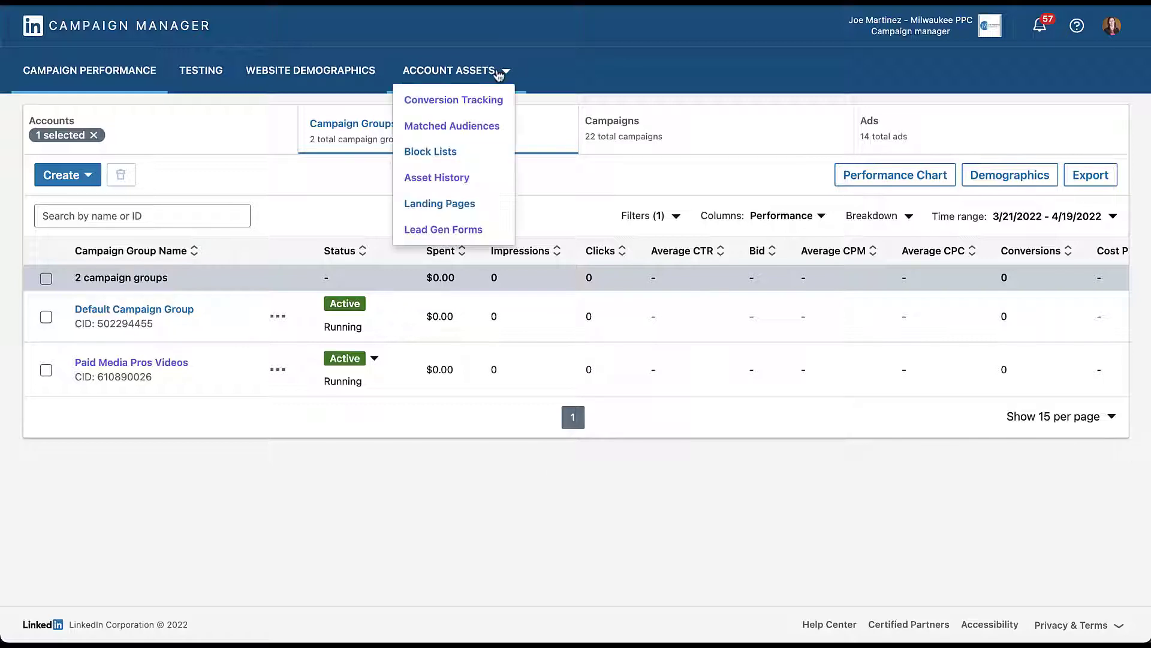
{"action": "left_click", "coordinate": [490, 133]}
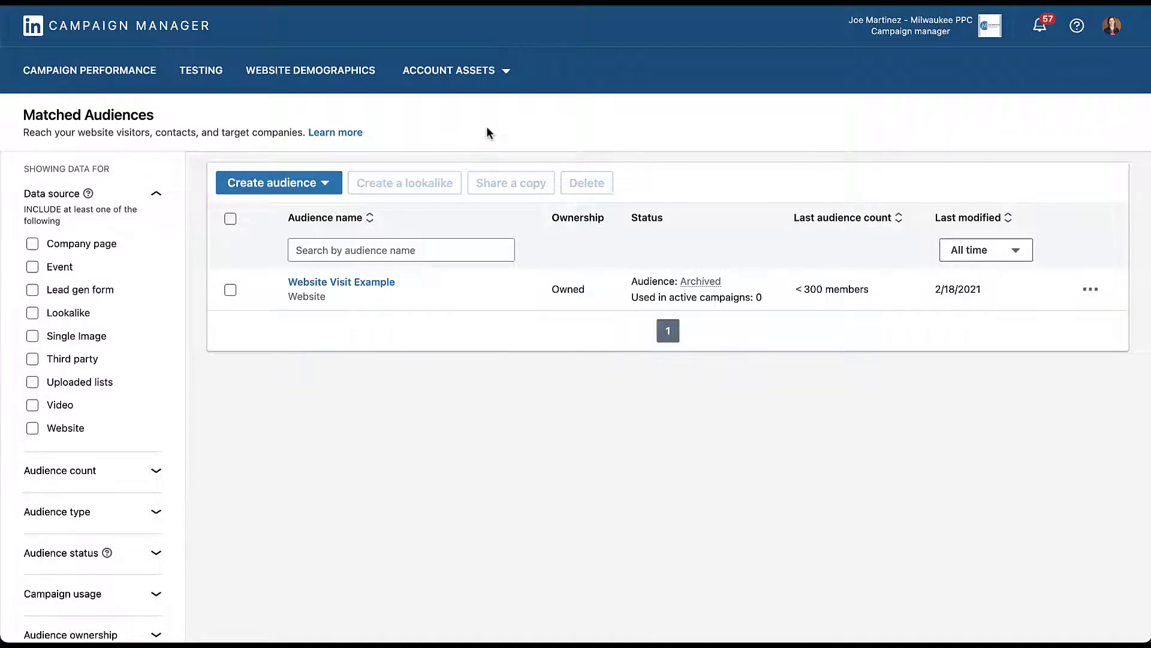
{"action": "left_click", "coordinate": [330, 192]}
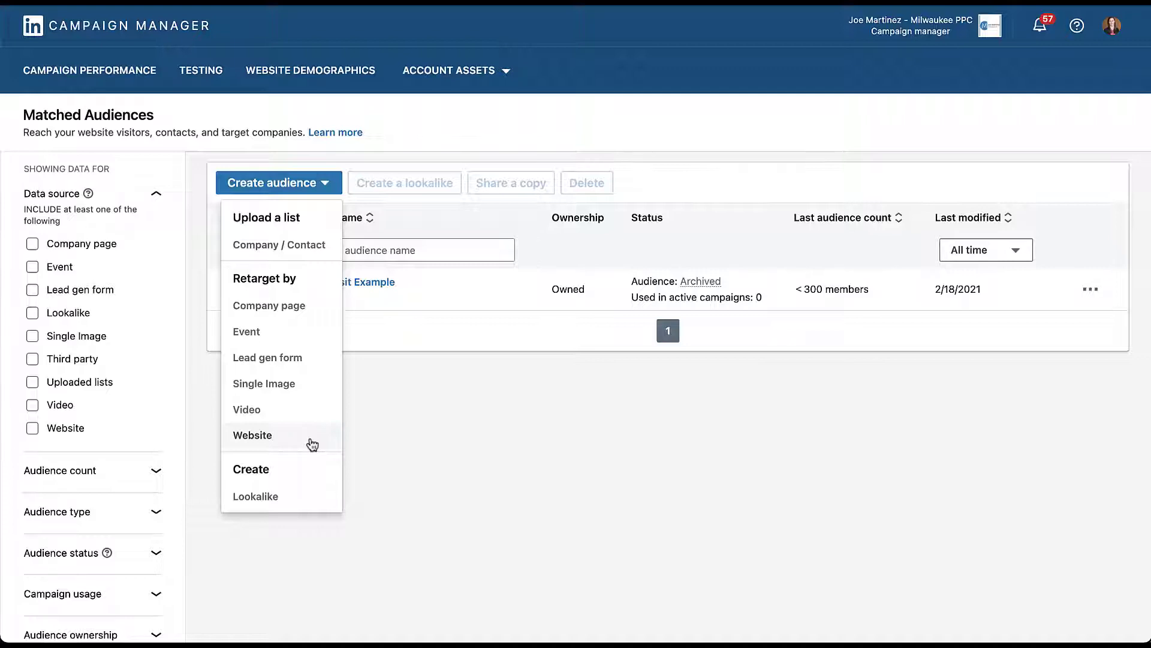
{"action": "left_click", "coordinate": [331, 310]}
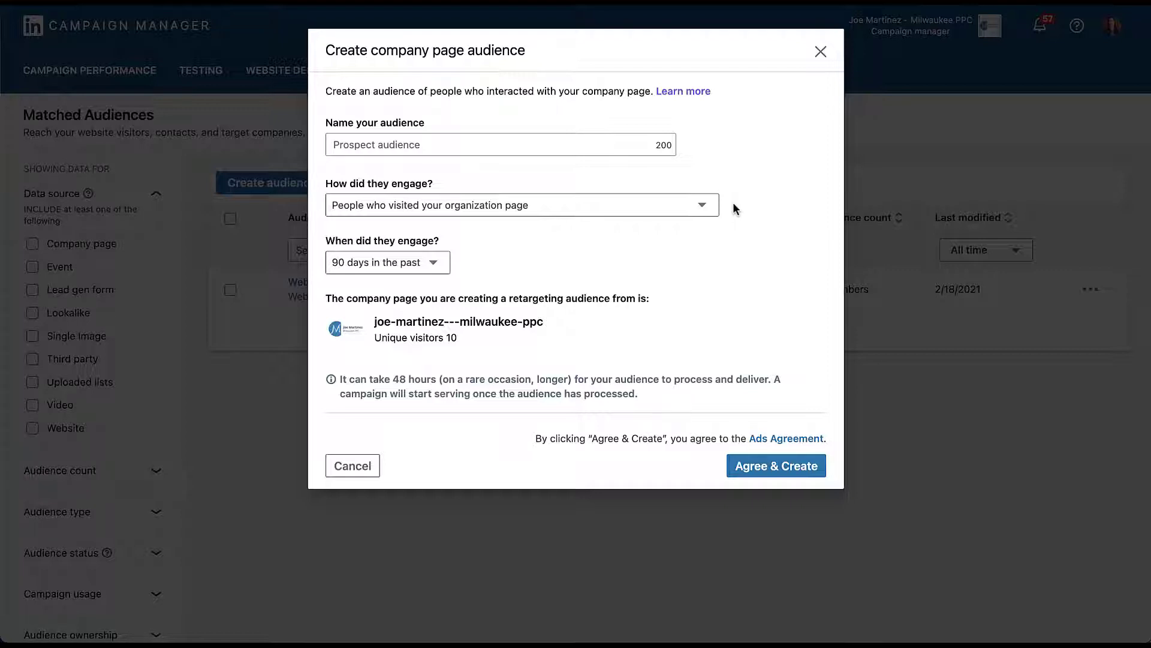
{"action": "left_click", "coordinate": [708, 208]}
{"action": "left_click", "coordinate": [438, 266]}
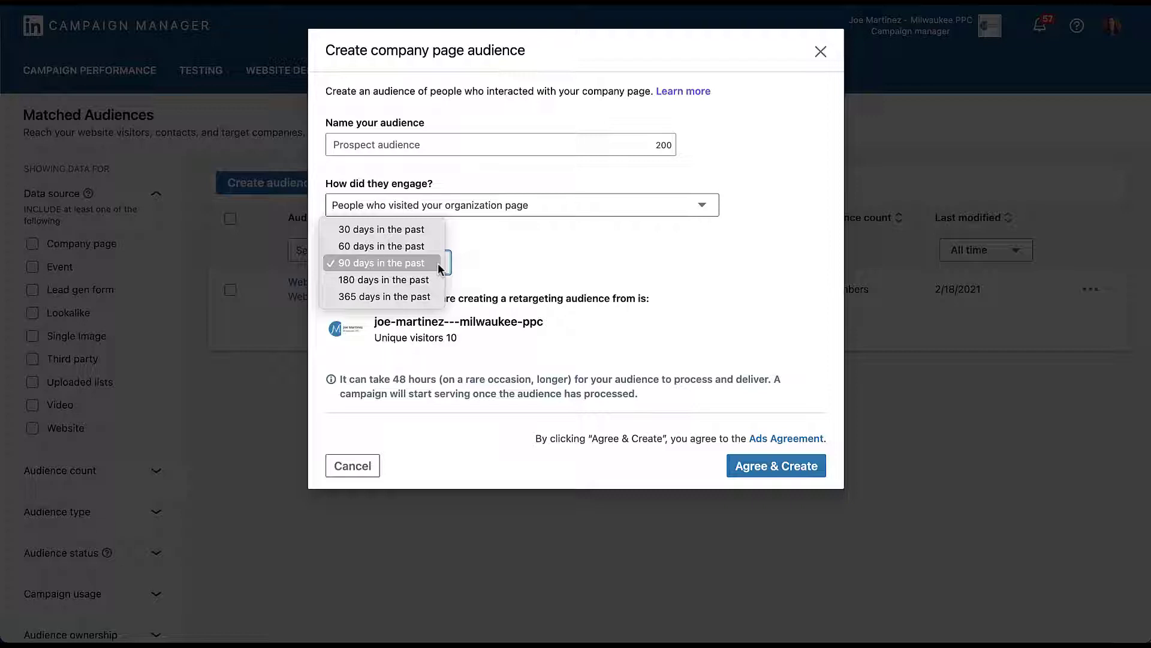
{"action": "left_click", "coordinate": [438, 263]}
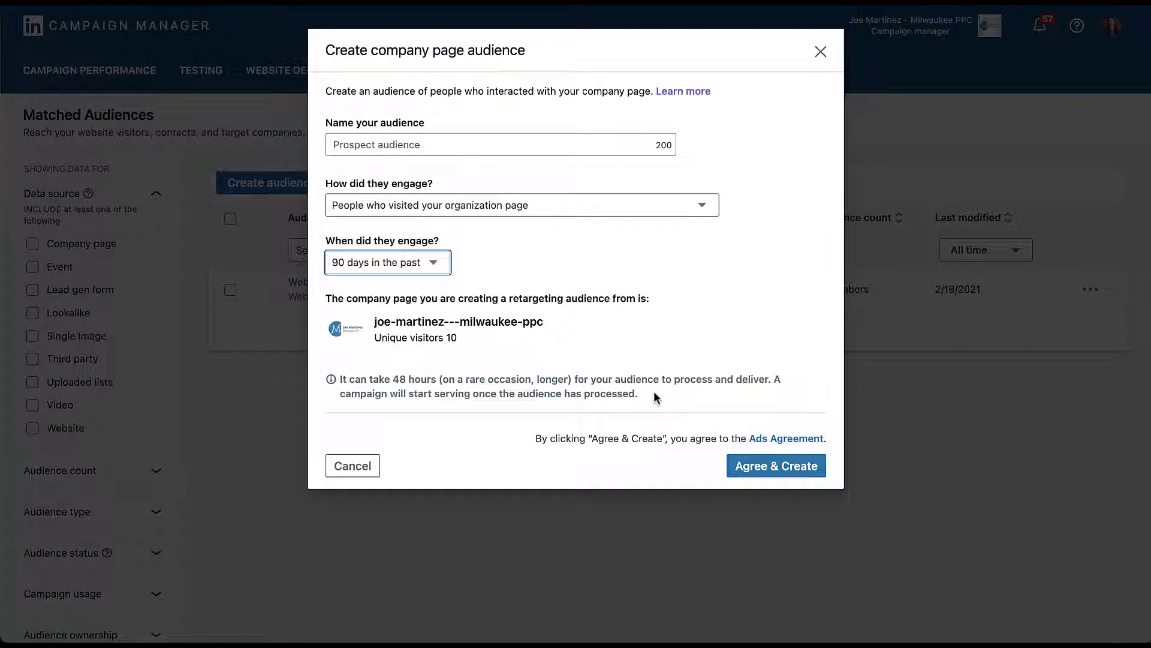
{"action": "left_click", "coordinate": [820, 51]}
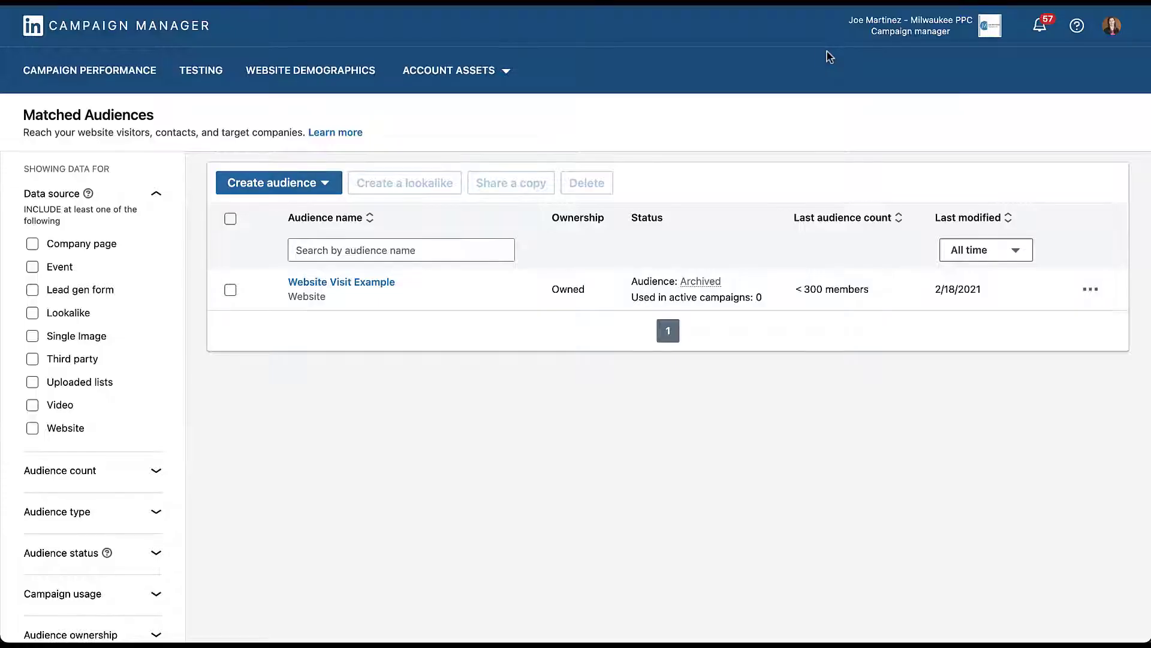
Step: Review the full form for creating an event retargeting audience, then close it without creating an audience
{"action": "left_click", "coordinate": [331, 183]}
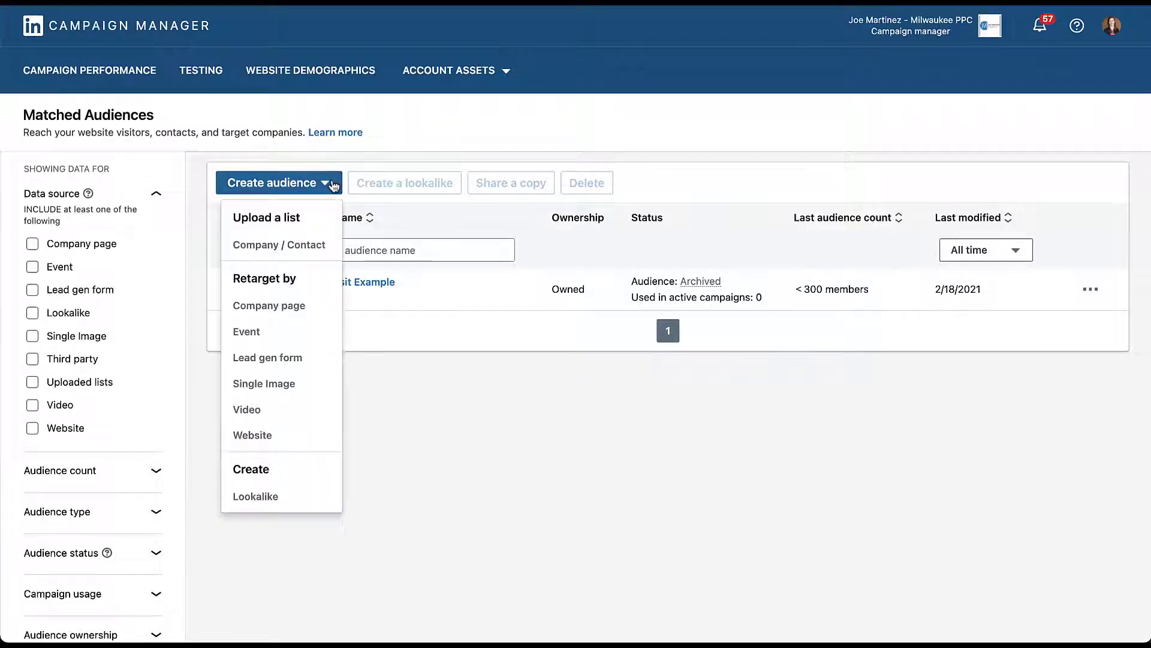
{"action": "left_click", "coordinate": [307, 338]}
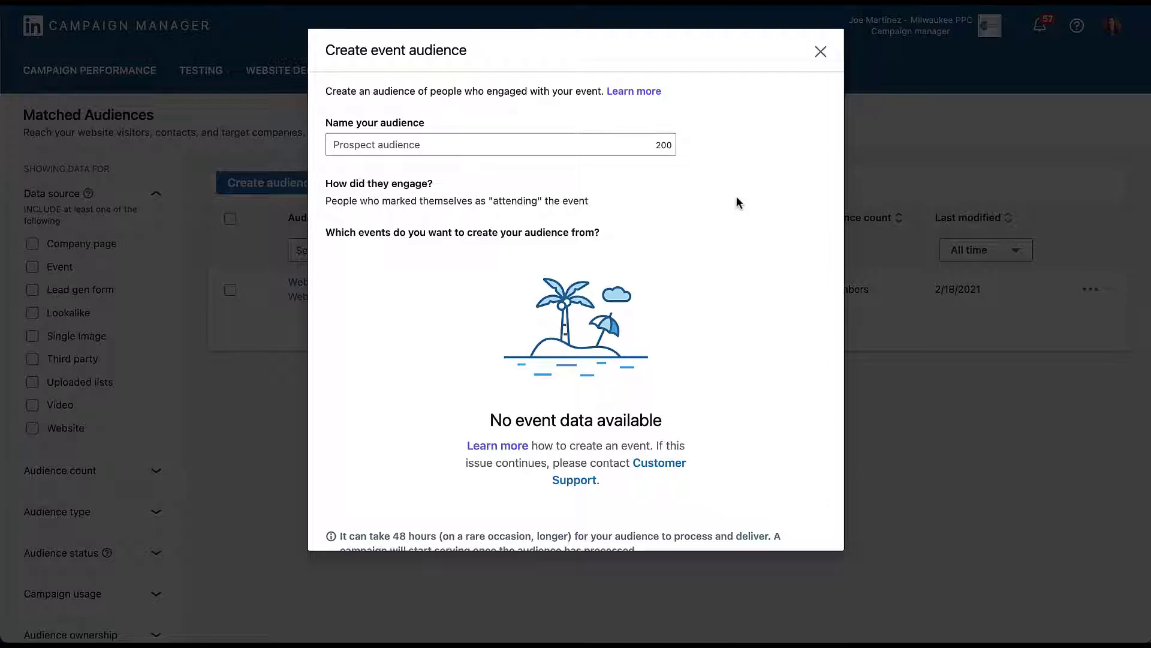
{"action": "scroll", "coordinate": [737, 198], "scroll_direction": "down", "scroll_amount": 3}
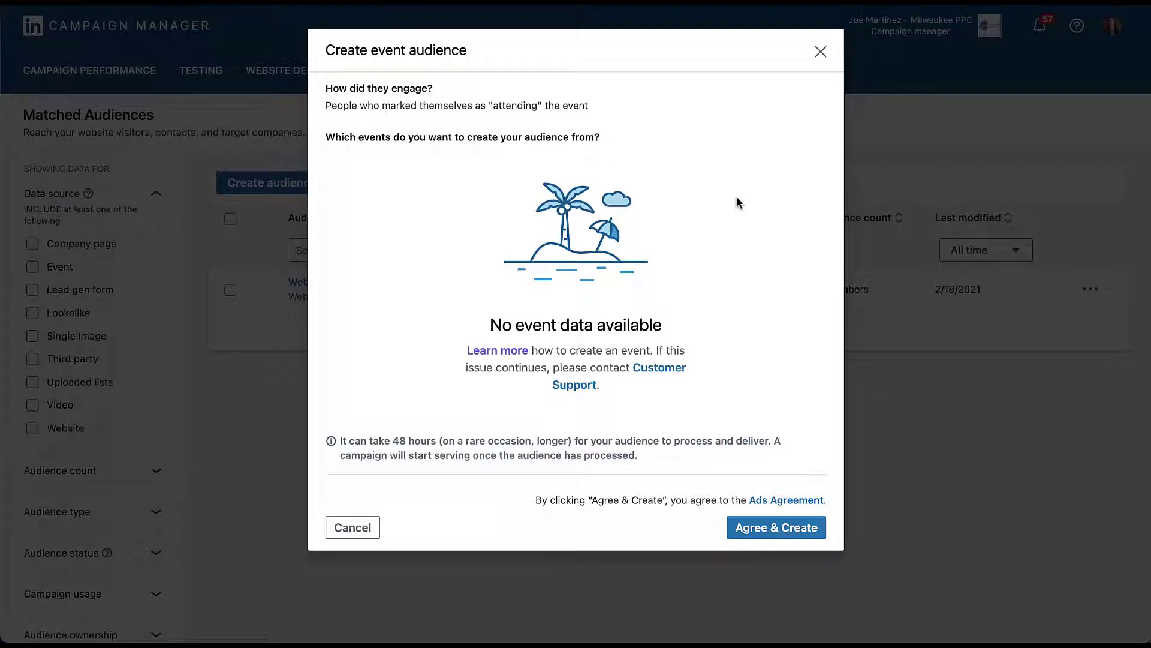
{"action": "left_click", "coordinate": [820, 51]}
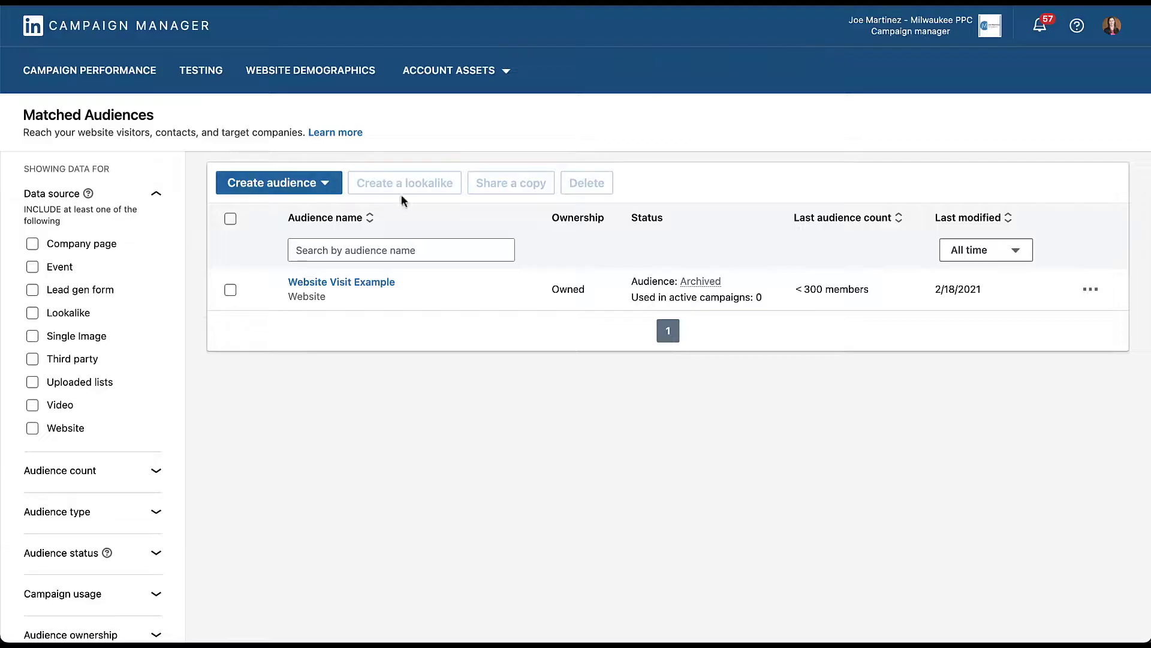
Step: Examine the engagement, time-range and campaign options for a lead gen form retargeting audience, then close the form without creating it
{"action": "left_click", "coordinate": [327, 184]}
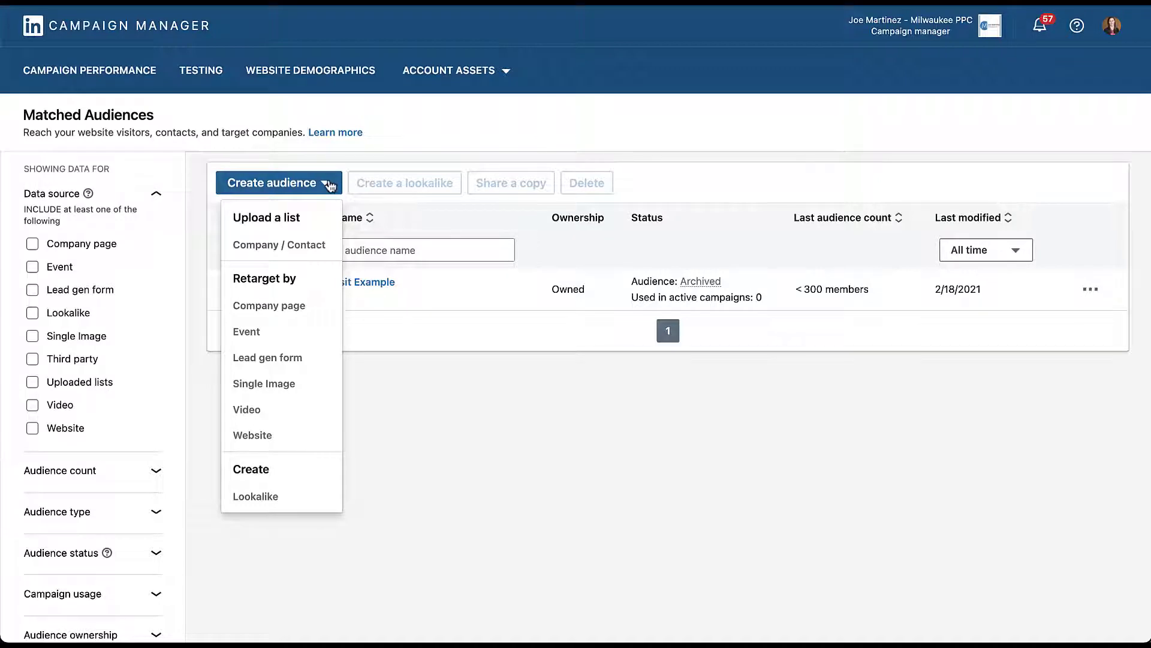
{"action": "left_click", "coordinate": [321, 358]}
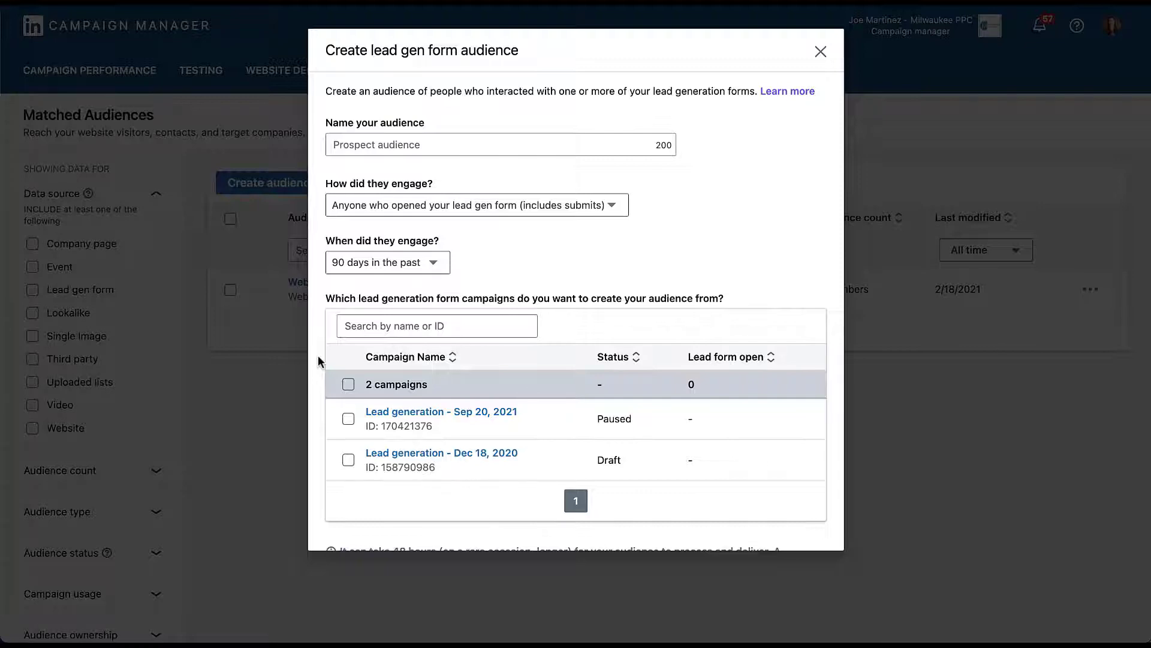
{"action": "left_click", "coordinate": [616, 206]}
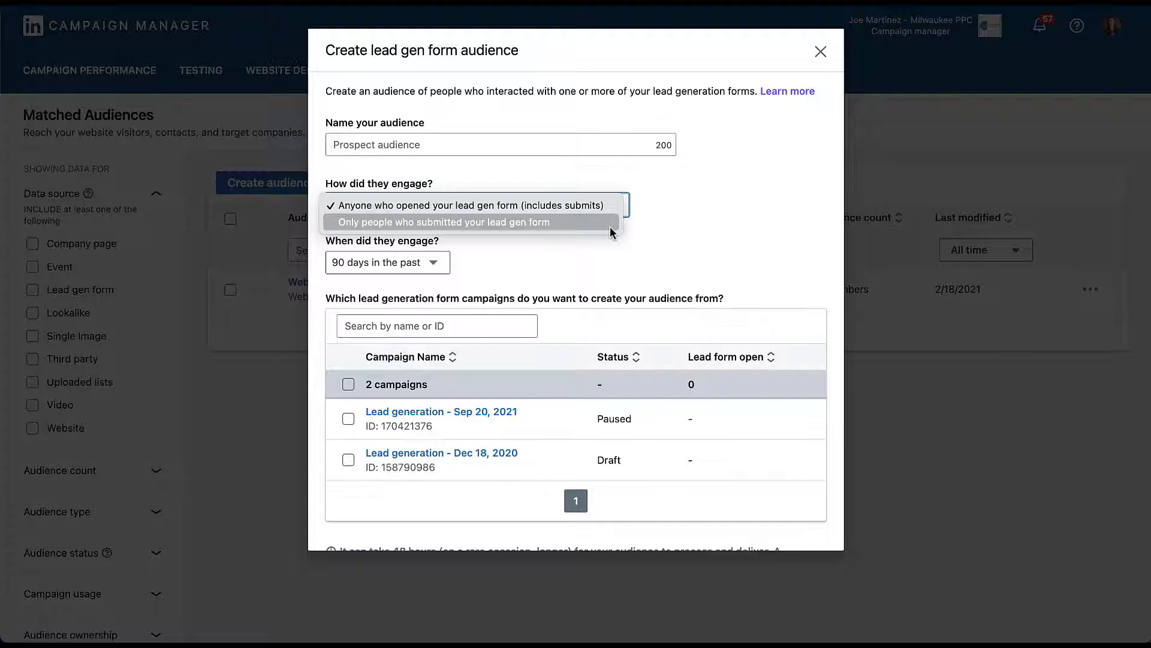
{"action": "left_click", "coordinate": [646, 228]}
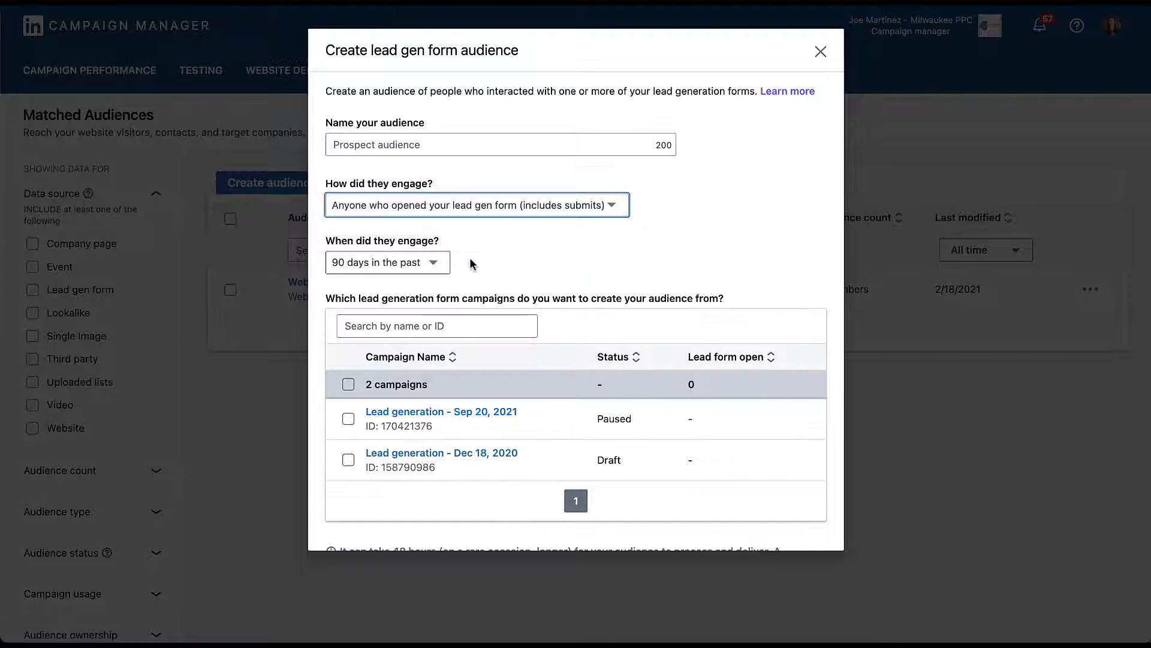
{"action": "left_click", "coordinate": [433, 264]}
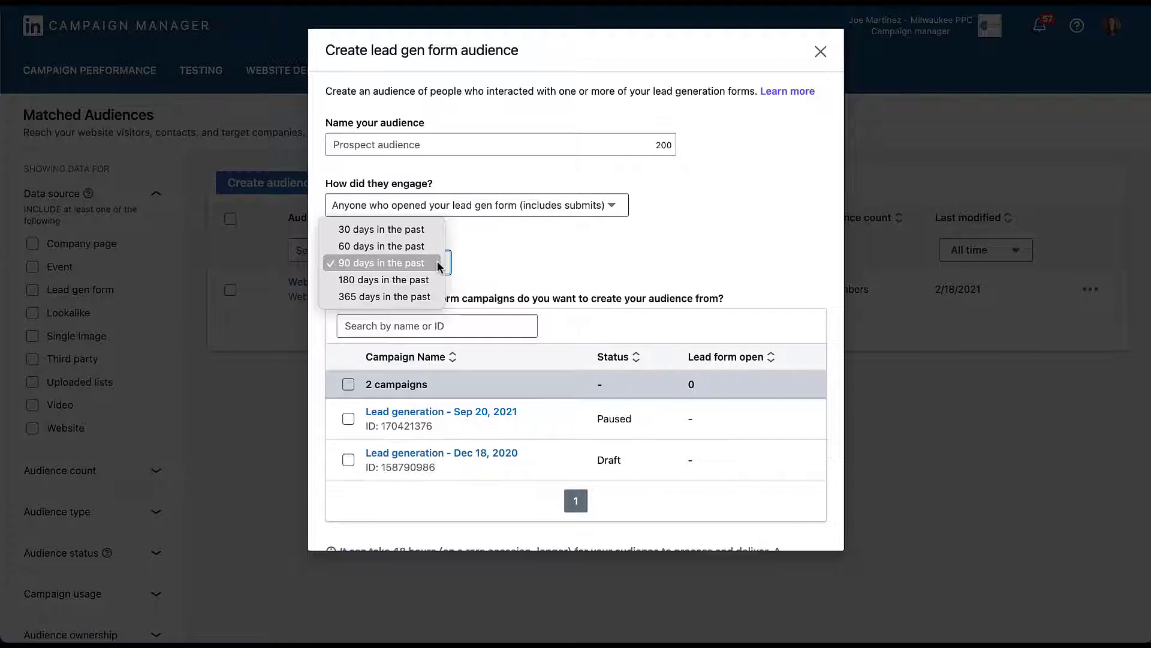
{"action": "left_click", "coordinate": [437, 263]}
{"action": "scroll", "coordinate": [461, 267], "scroll_direction": "down", "scroll_amount": 2}
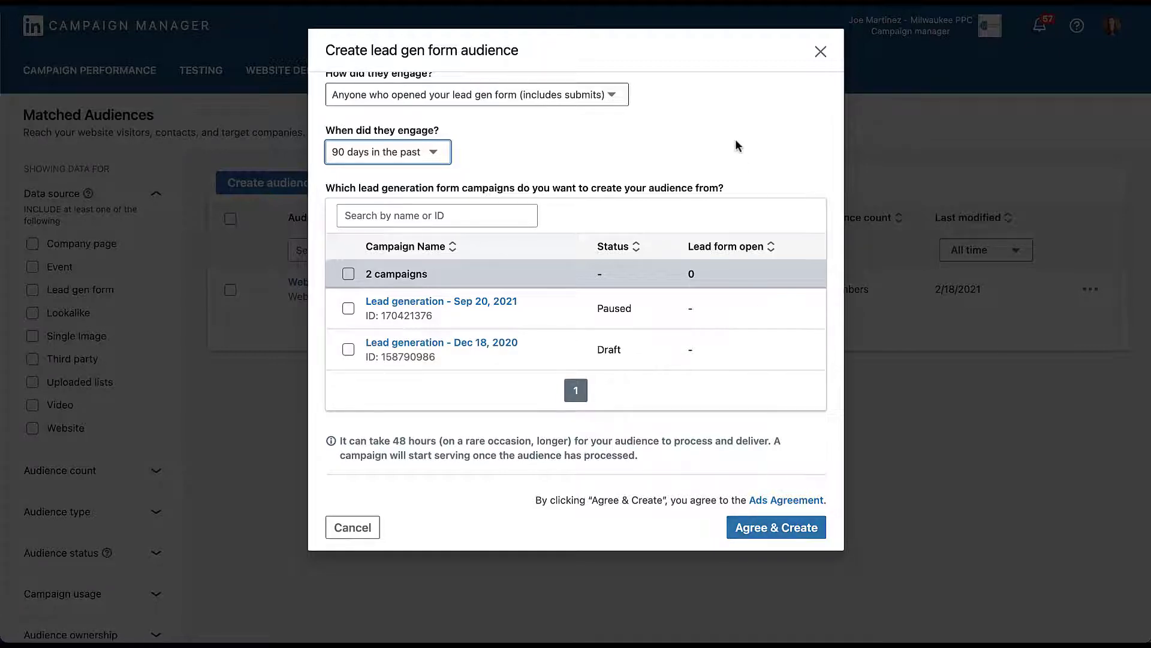
{"action": "left_click", "coordinate": [821, 52]}
Step: Open the form for a single image retargeting audience and view its engagement options
{"action": "left_click", "coordinate": [325, 185]}
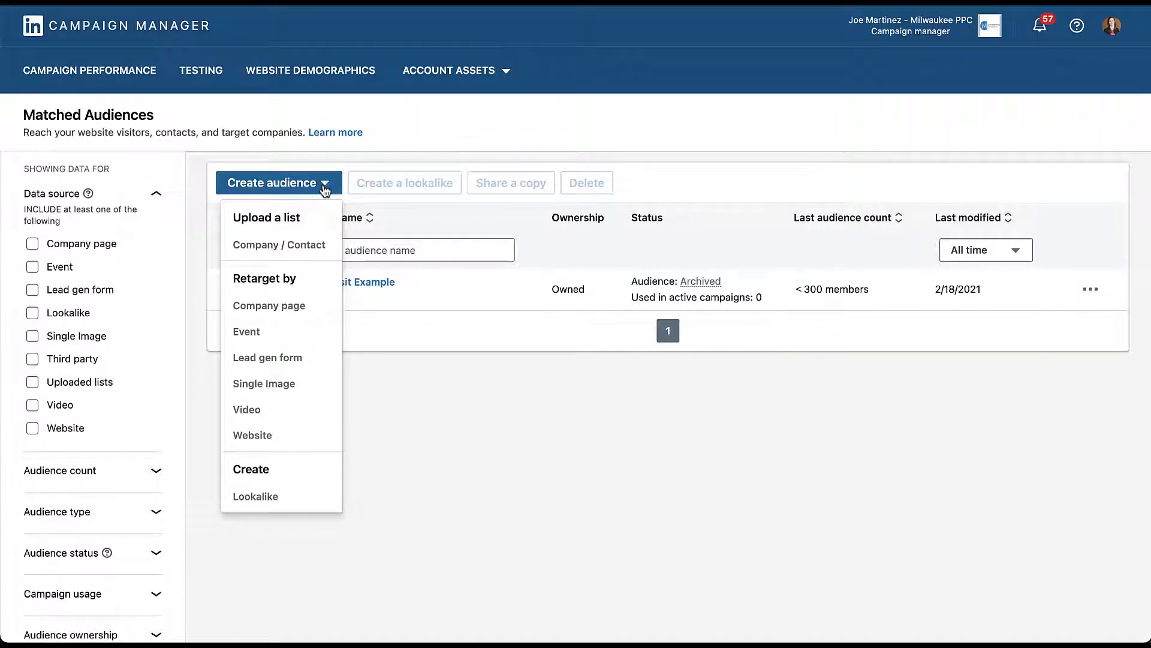
{"action": "left_click", "coordinate": [309, 386]}
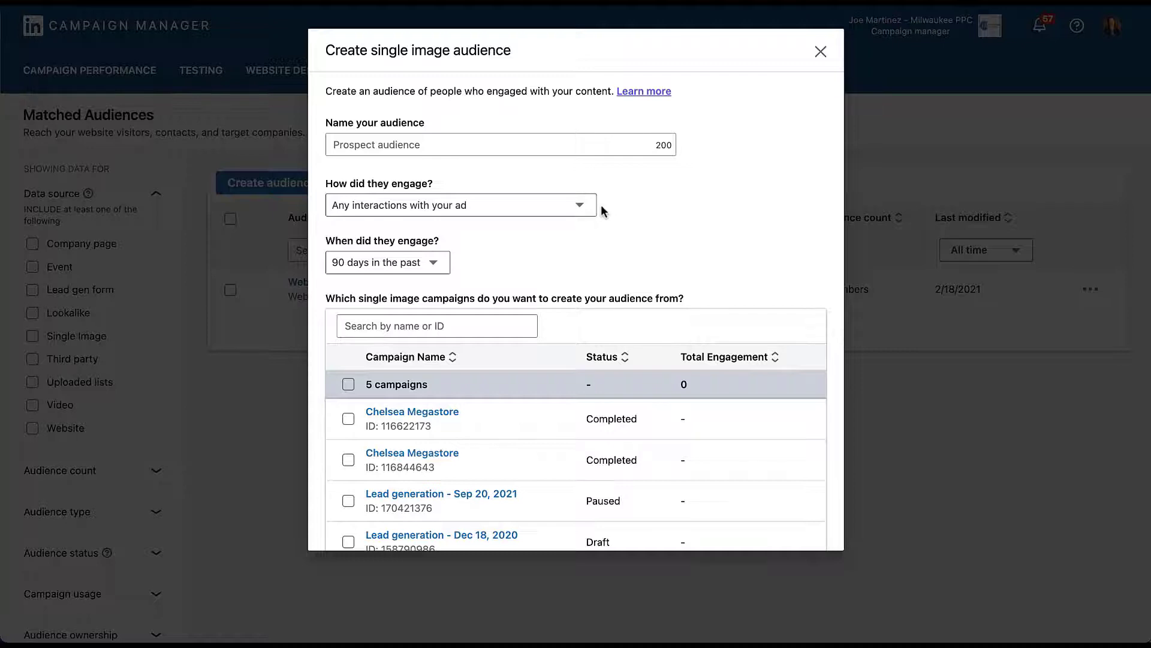
{"action": "left_click", "coordinate": [581, 205]}
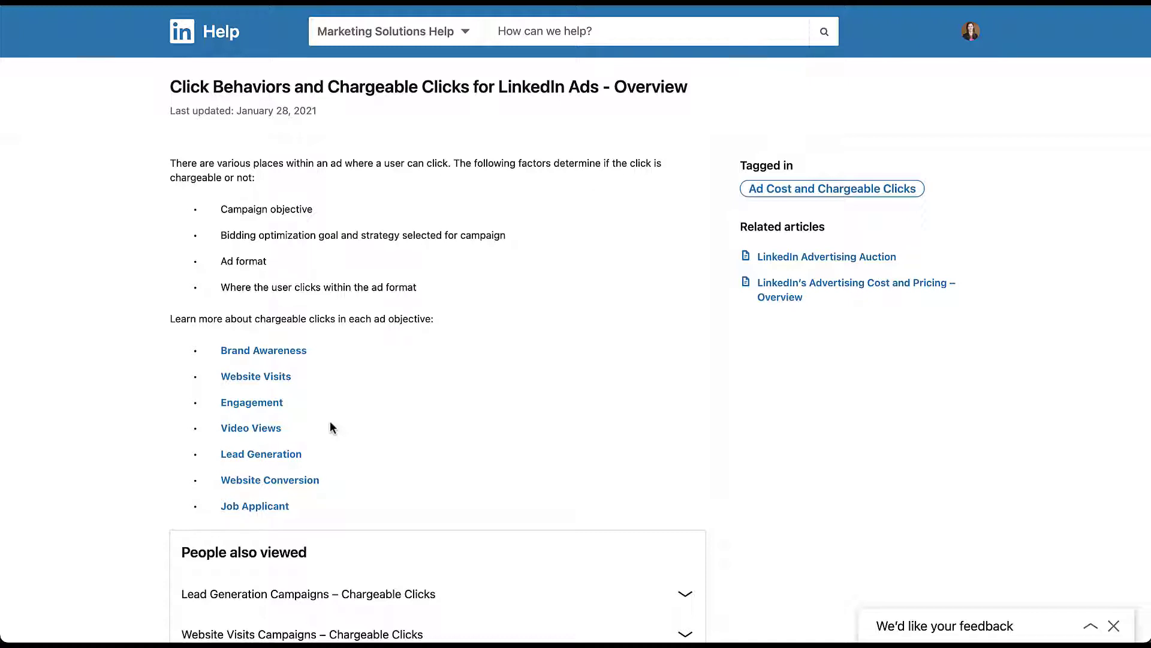
Step: Open the Website Conversion chargeable clicks help article and read its single image and carousel ads section
{"action": "left_click", "coordinate": [306, 481]}
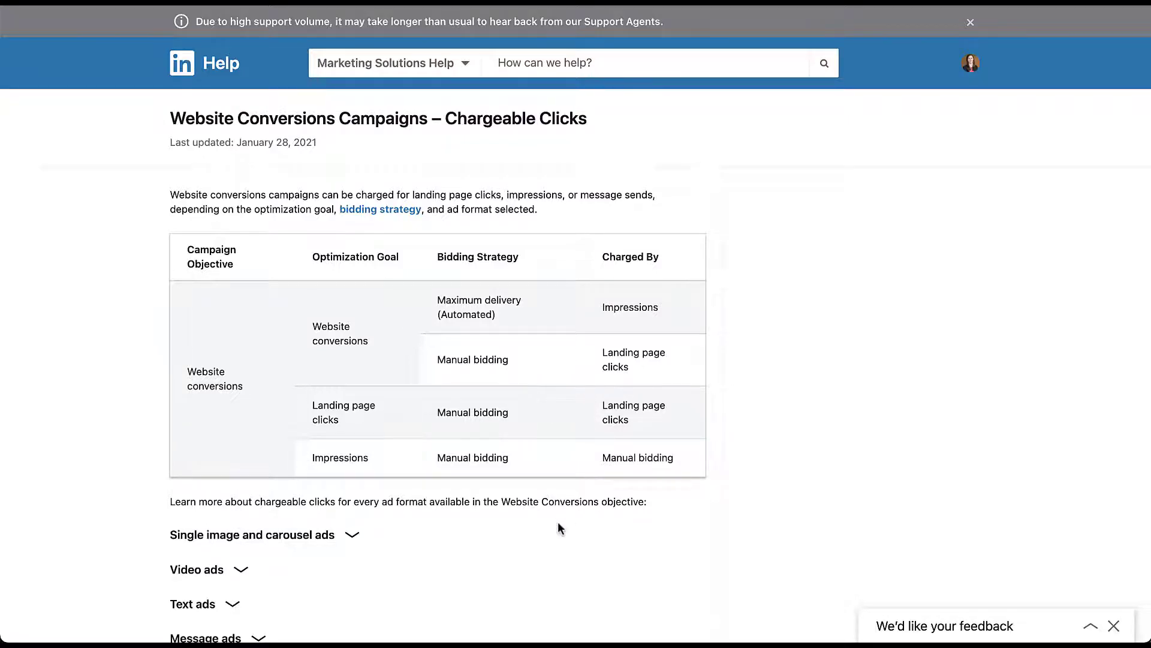
{"action": "scroll", "coordinate": [558, 524], "scroll_direction": "down", "scroll_amount": 3}
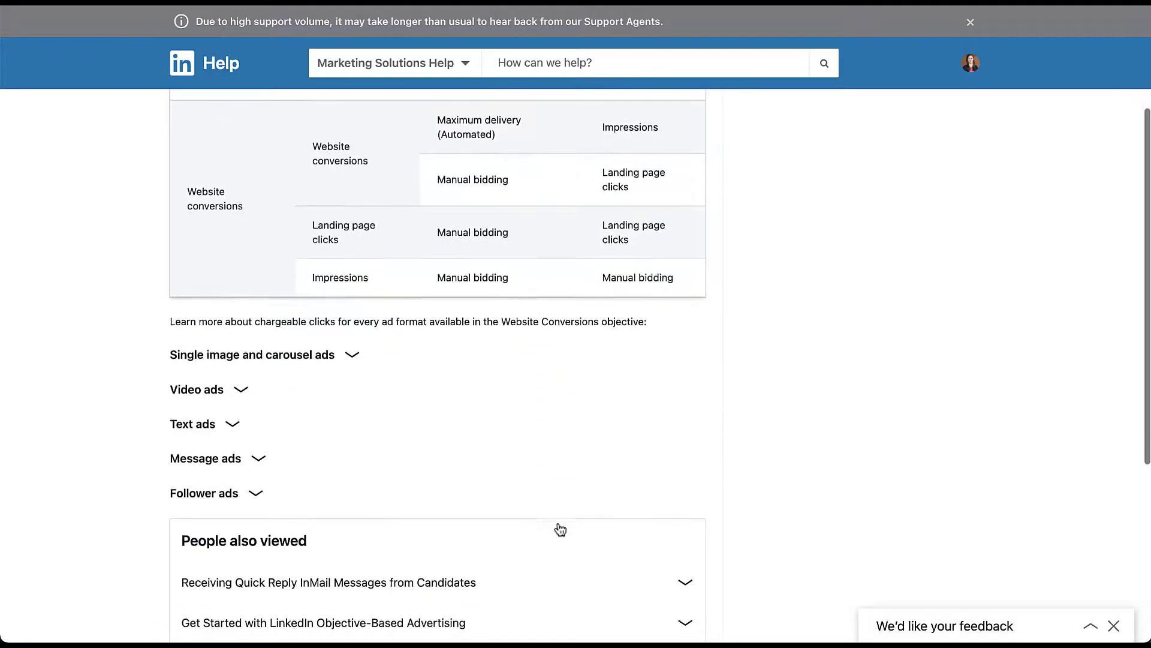
{"action": "left_click", "coordinate": [354, 359]}
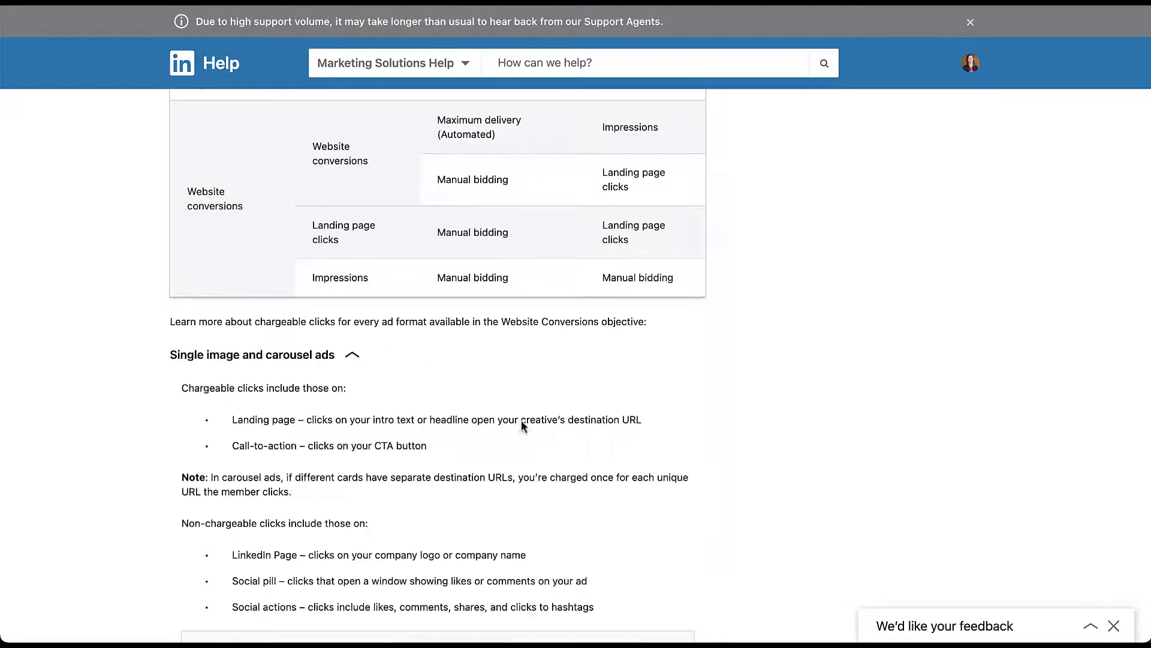
{"action": "scroll", "coordinate": [578, 477], "scroll_direction": "down", "scroll_amount": 3}
{"action": "scroll", "coordinate": [578, 478], "scroll_direction": "down", "scroll_amount": 3}
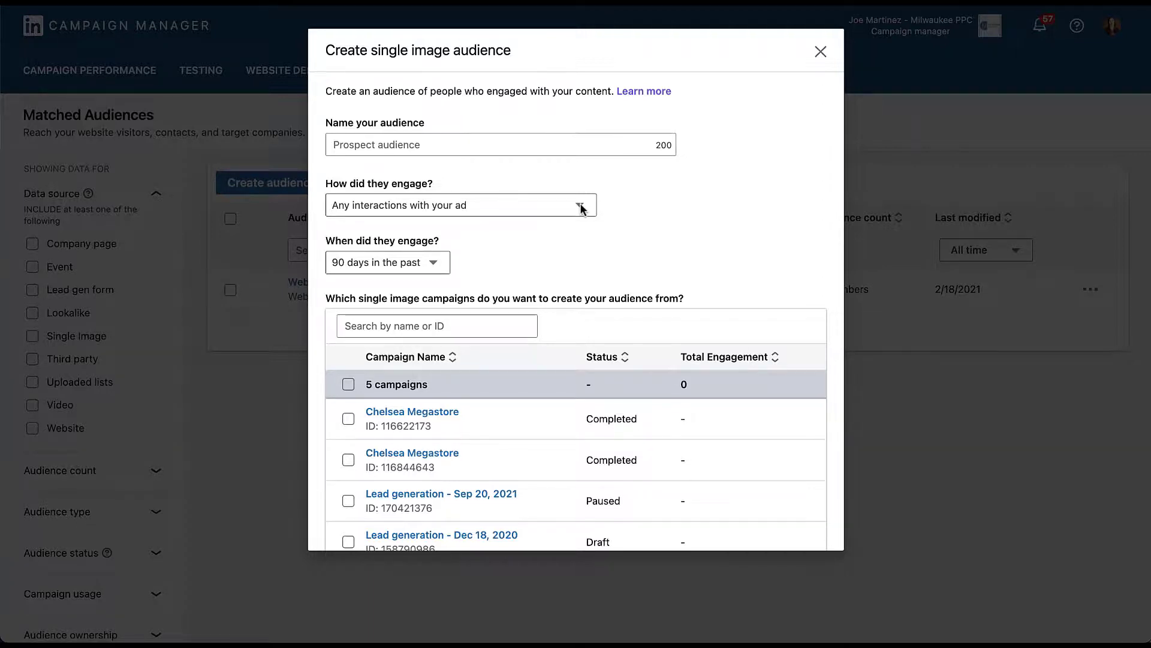
Step: Set the single image audience's engagement to people who performed chargeable clicks, review the time ranges and campaigns, and discard the form
{"action": "left_click", "coordinate": [581, 207]}
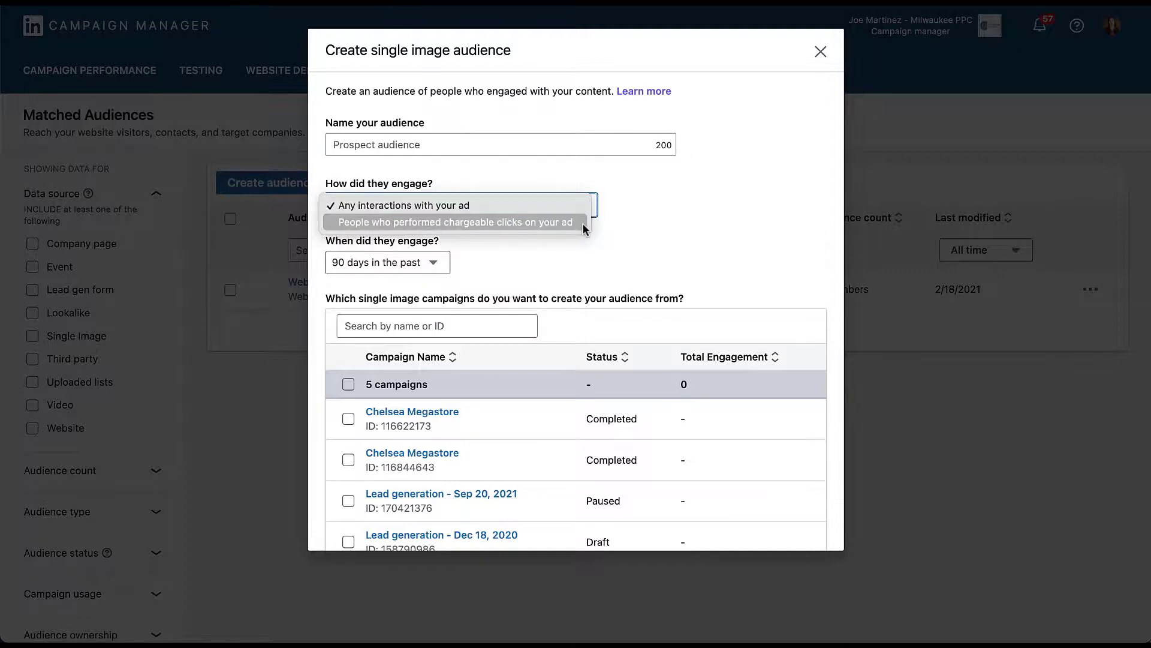
{"action": "left_click", "coordinate": [582, 222]}
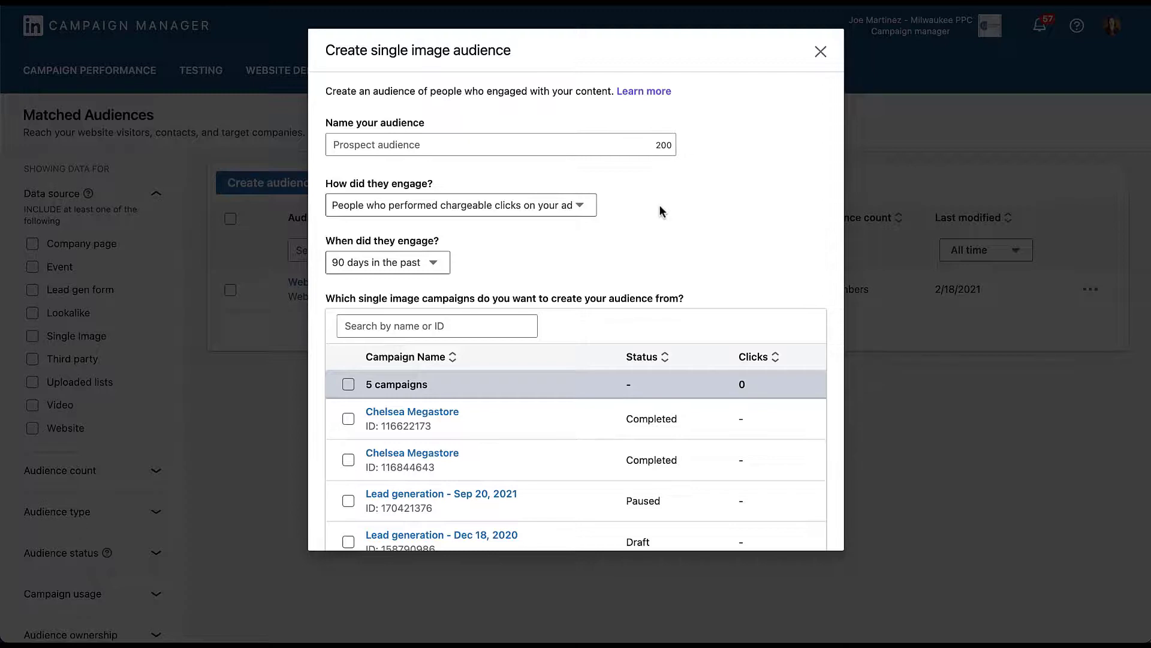
{"action": "left_click", "coordinate": [434, 260]}
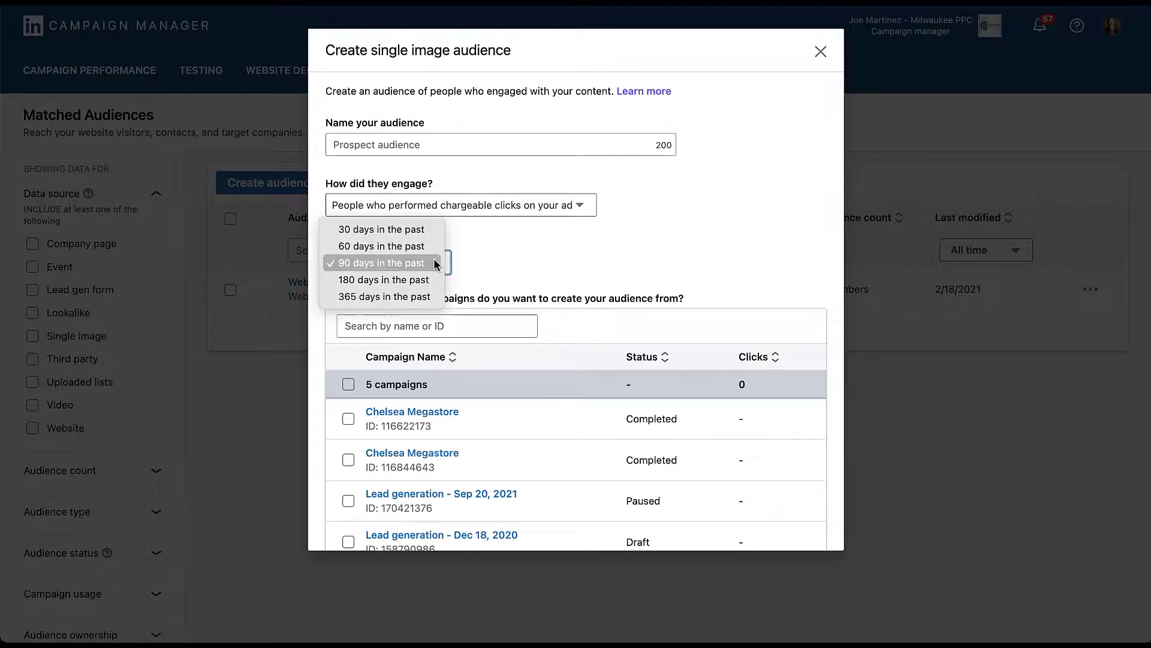
{"action": "left_click", "coordinate": [505, 268]}
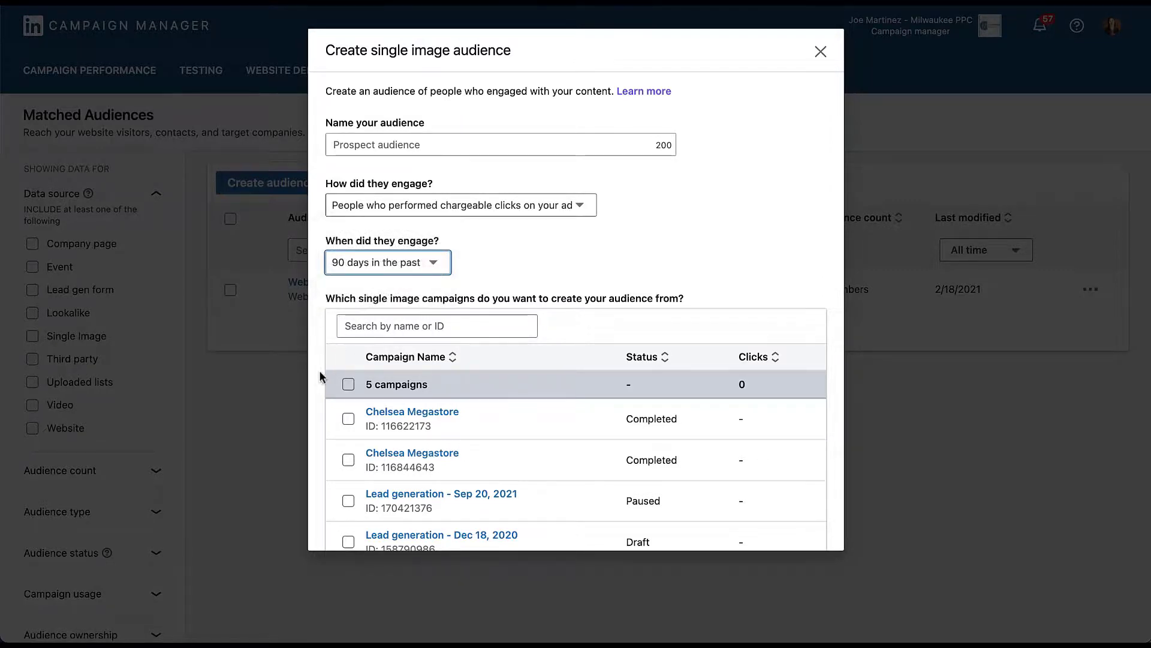
{"action": "scroll", "coordinate": [313, 385], "scroll_direction": "down", "scroll_amount": 4}
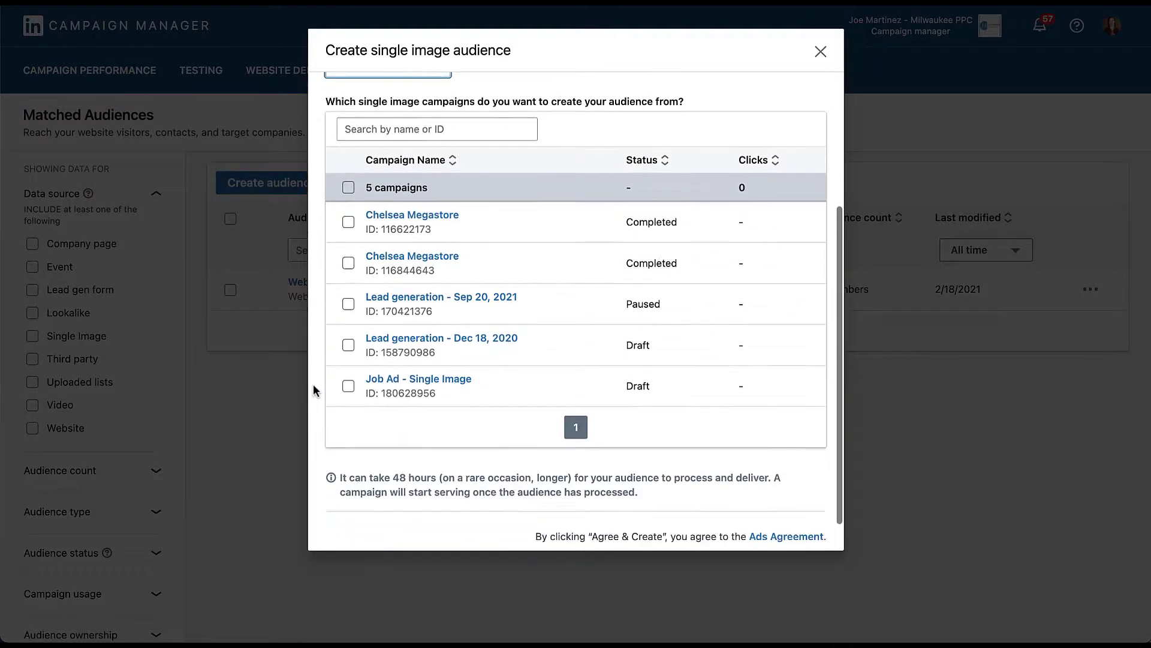
{"action": "scroll", "coordinate": [313, 390], "scroll_direction": "down", "scroll_amount": 1}
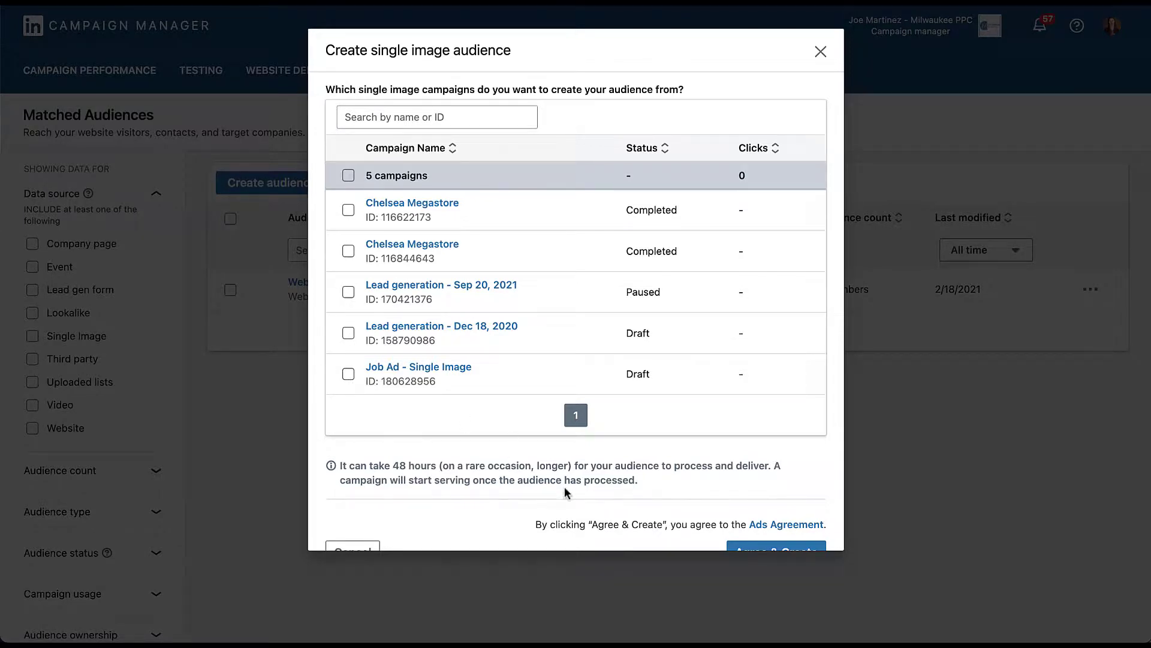
{"action": "scroll", "coordinate": [564, 487], "scroll_direction": "down", "scroll_amount": 1}
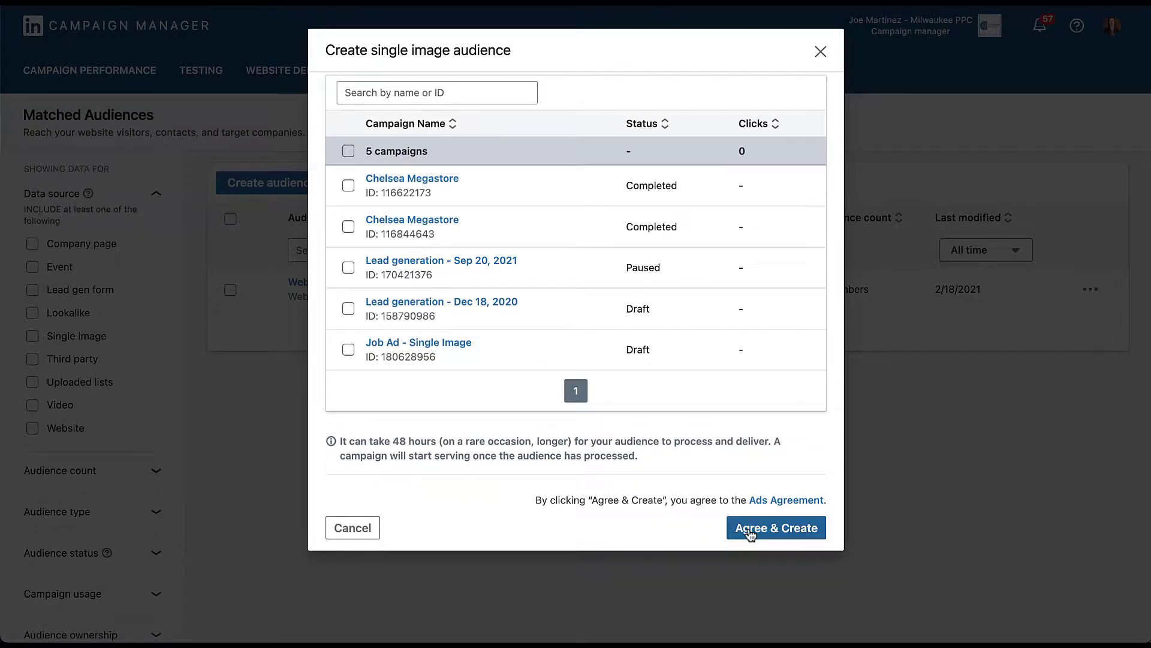
{"action": "left_click", "coordinate": [820, 52]}
Step: Open the video retargeting audience form and review its view-percentage, time-range and campaign options
{"action": "left_click", "coordinate": [324, 184]}
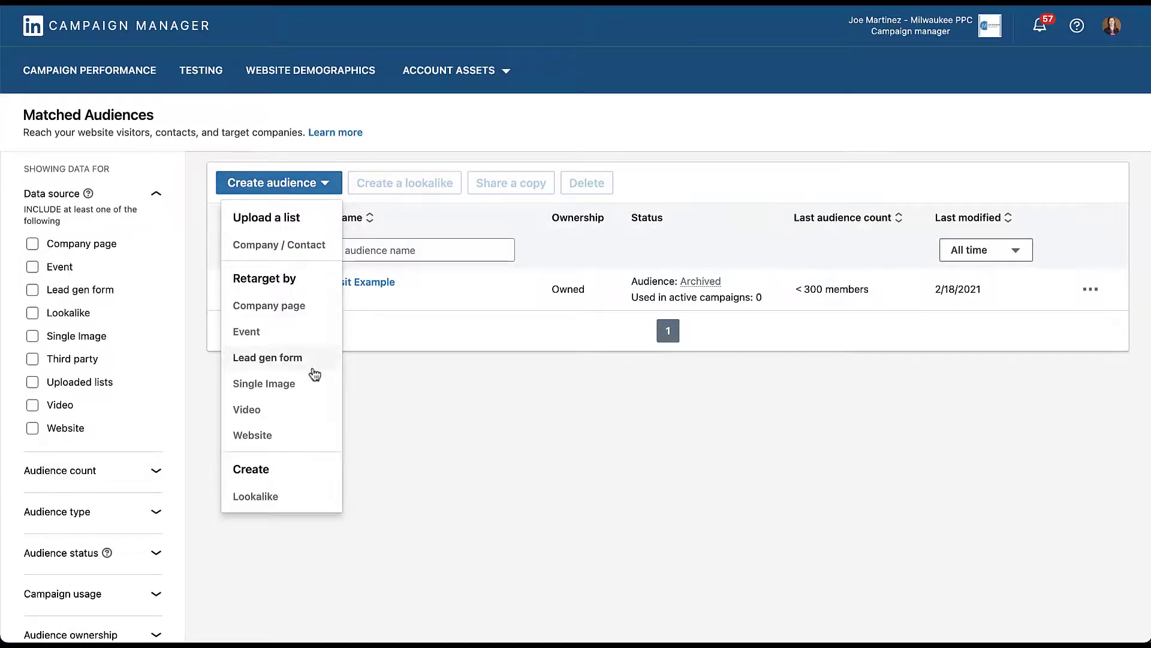
{"action": "left_click", "coordinate": [310, 412]}
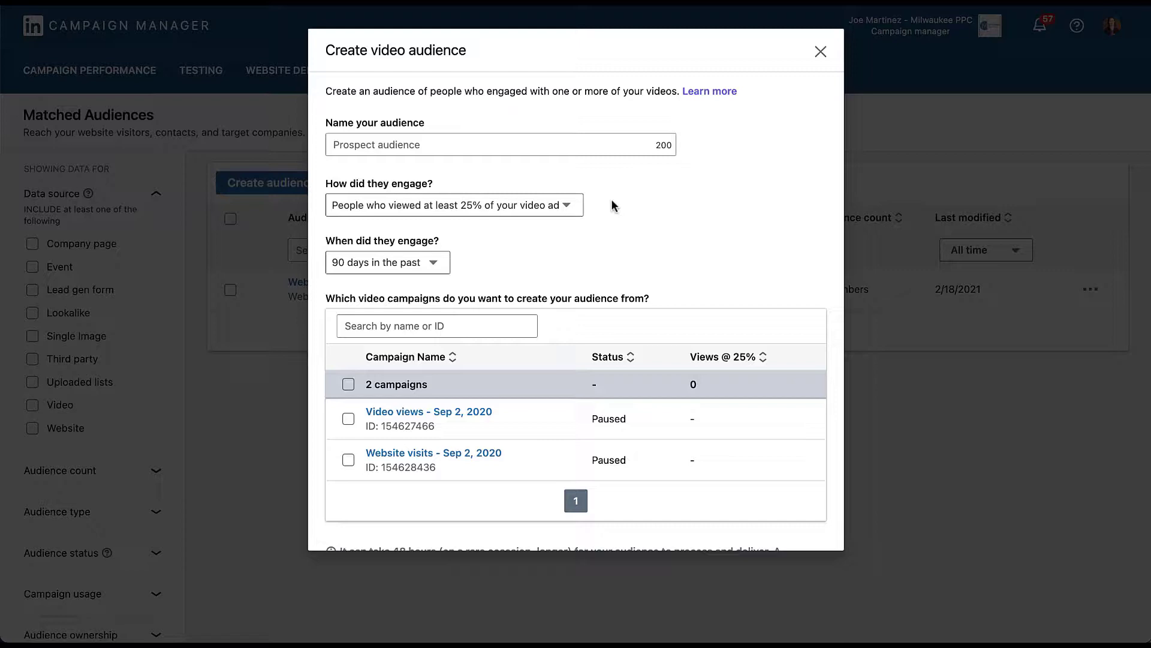
{"action": "left_click", "coordinate": [571, 204]}
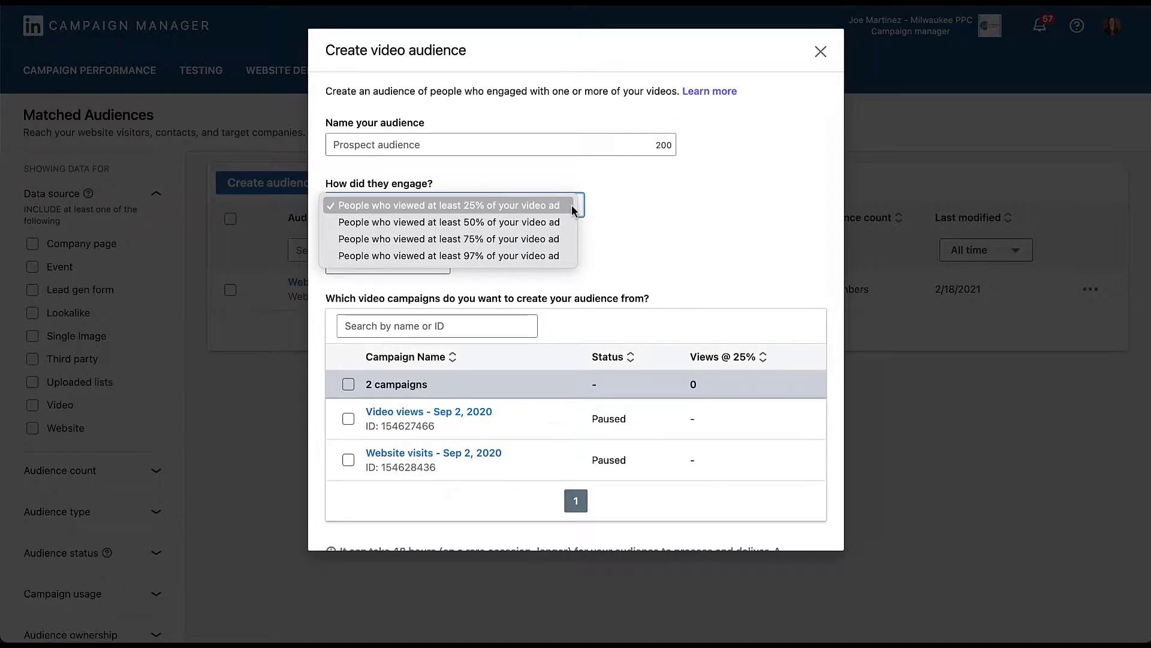
{"action": "left_click", "coordinate": [571, 204]}
{"action": "left_click", "coordinate": [437, 261]}
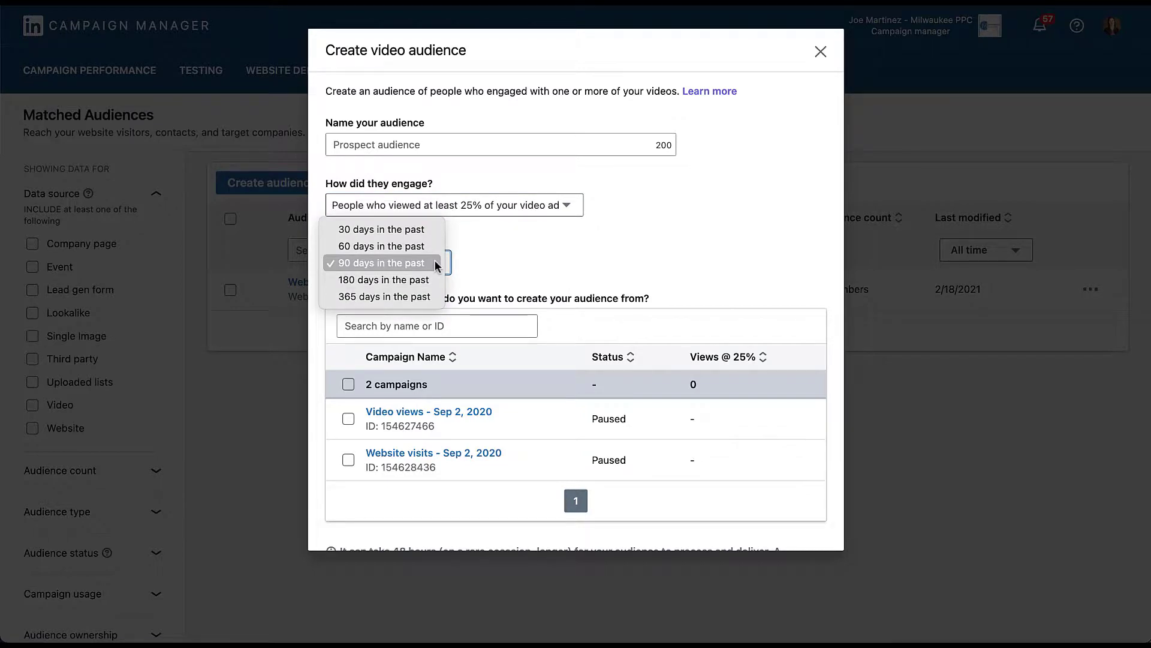
{"action": "left_click", "coordinate": [483, 258]}
{"action": "scroll", "coordinate": [483, 256], "scroll_direction": "down", "scroll_amount": 3}
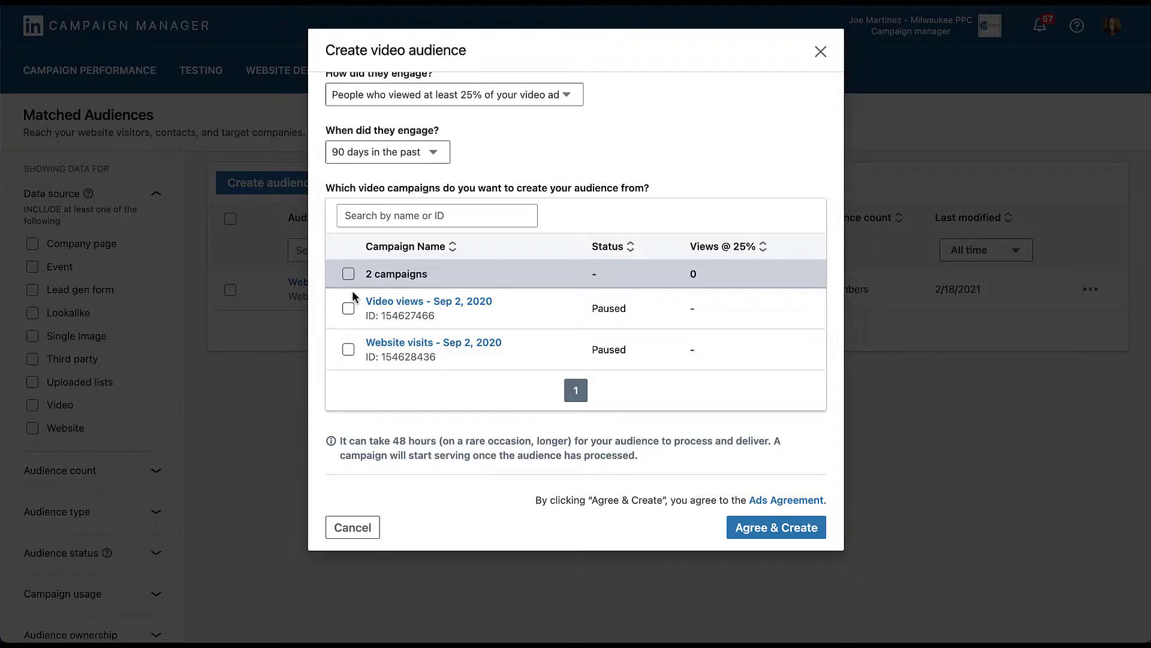
Step: Select all video campaigns, deselect Website visits - Sep 2, 2020, and close the video audience form without creating it
{"action": "left_click", "coordinate": [349, 275]}
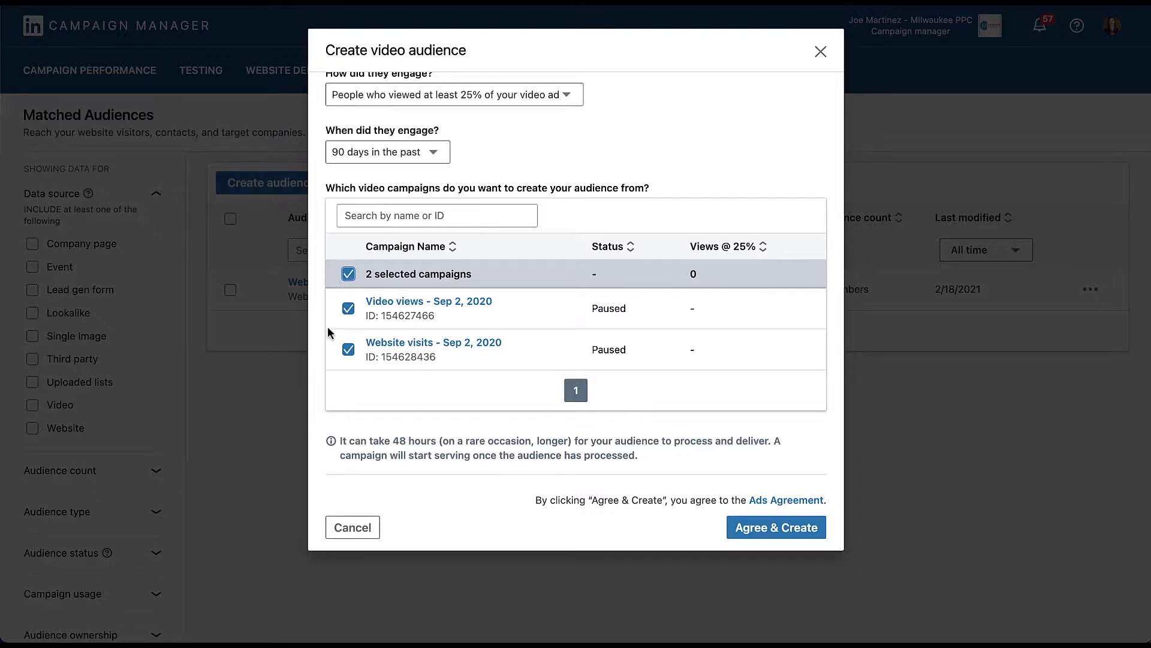
{"action": "left_click", "coordinate": [350, 349]}
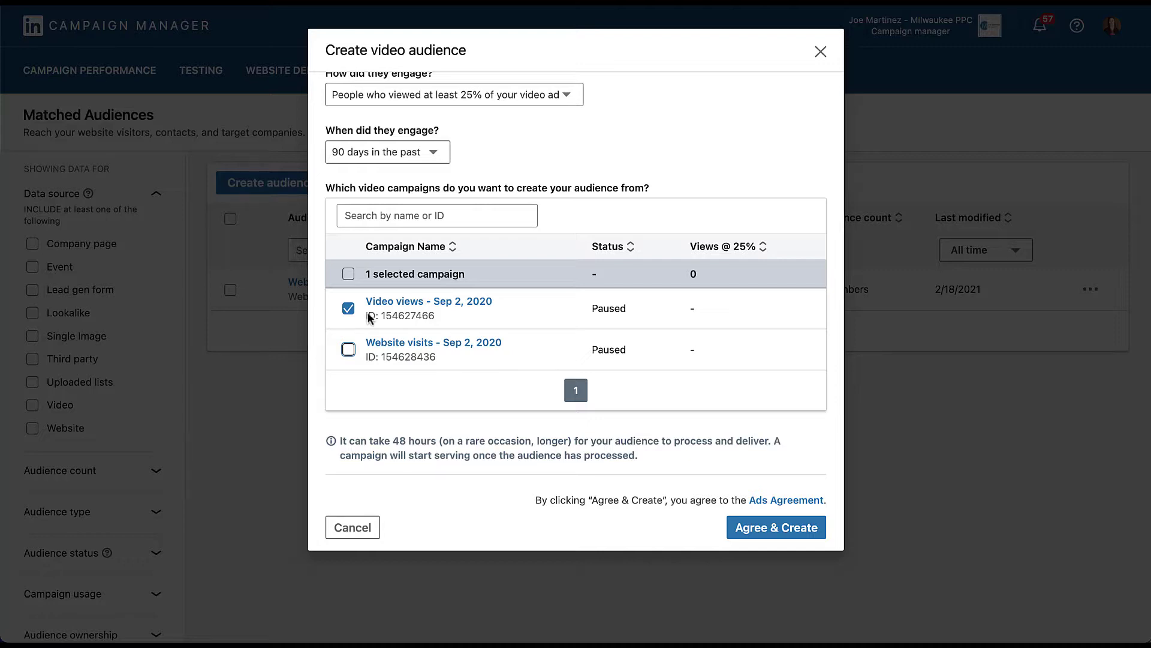
{"action": "left_click", "coordinate": [820, 51]}
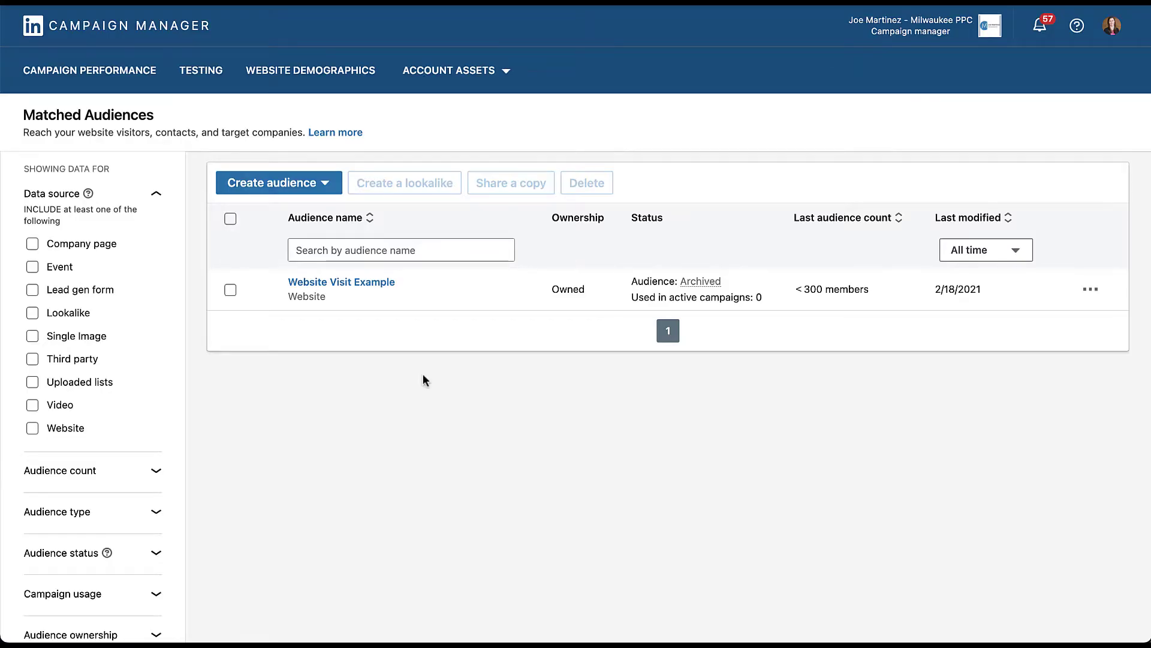